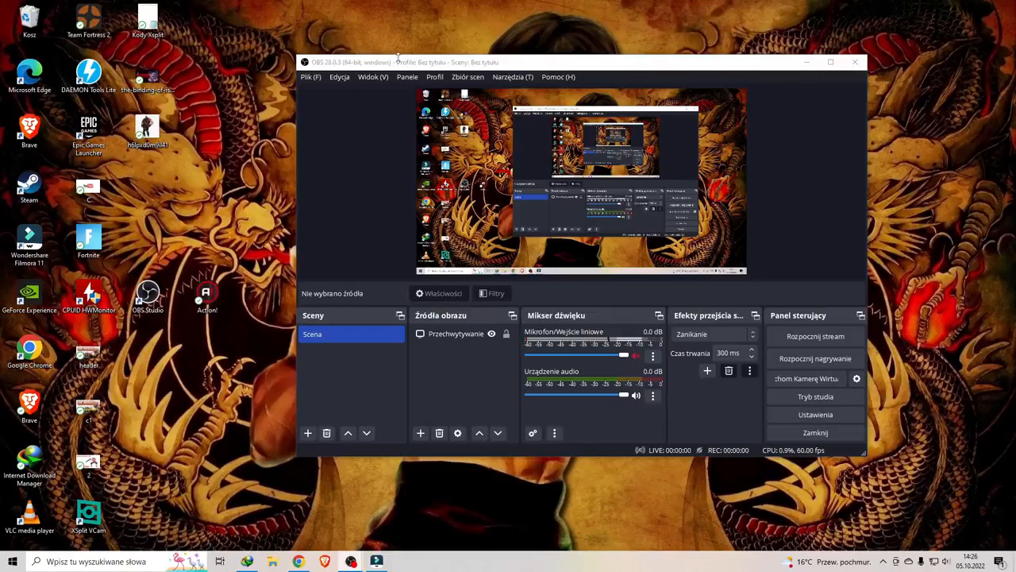
pyautogui.moveTo(410, 66); pyautogui.dragTo(353, 74)
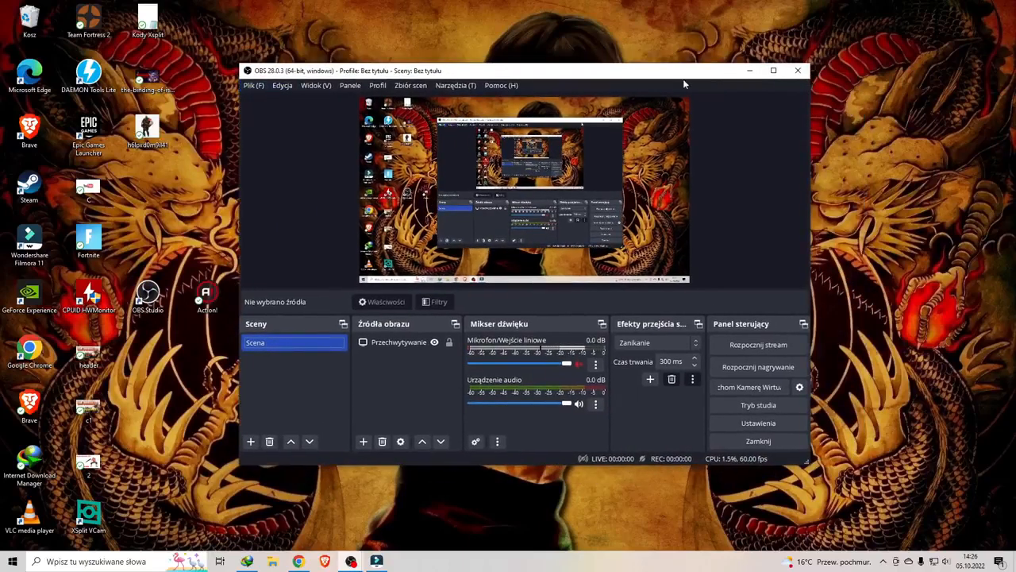
pyautogui.click(749, 70)
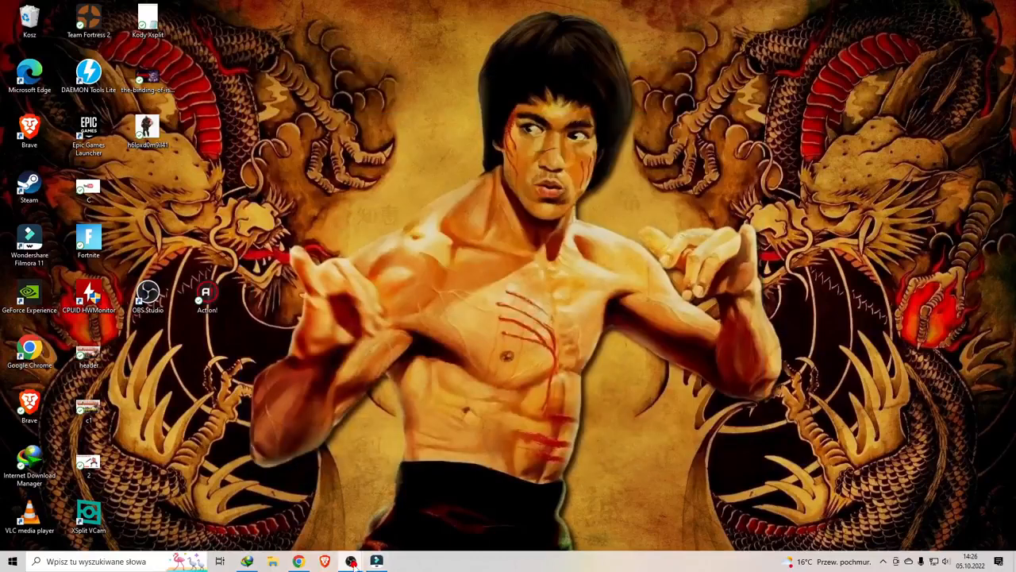
pyautogui.moveTo(351, 561)
pyautogui.click(380, 522)
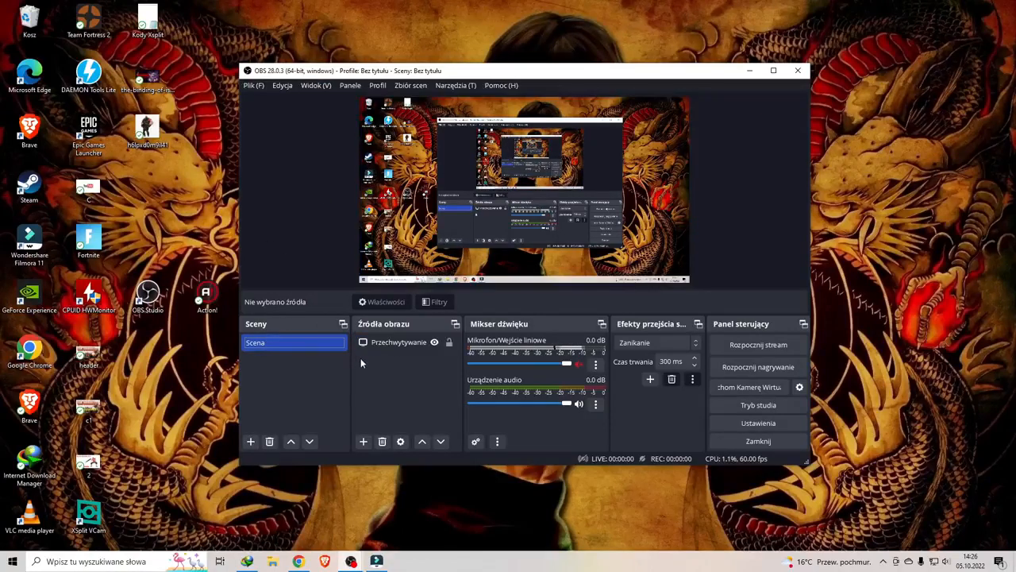
pyautogui.click(412, 340)
pyautogui.click(466, 214)
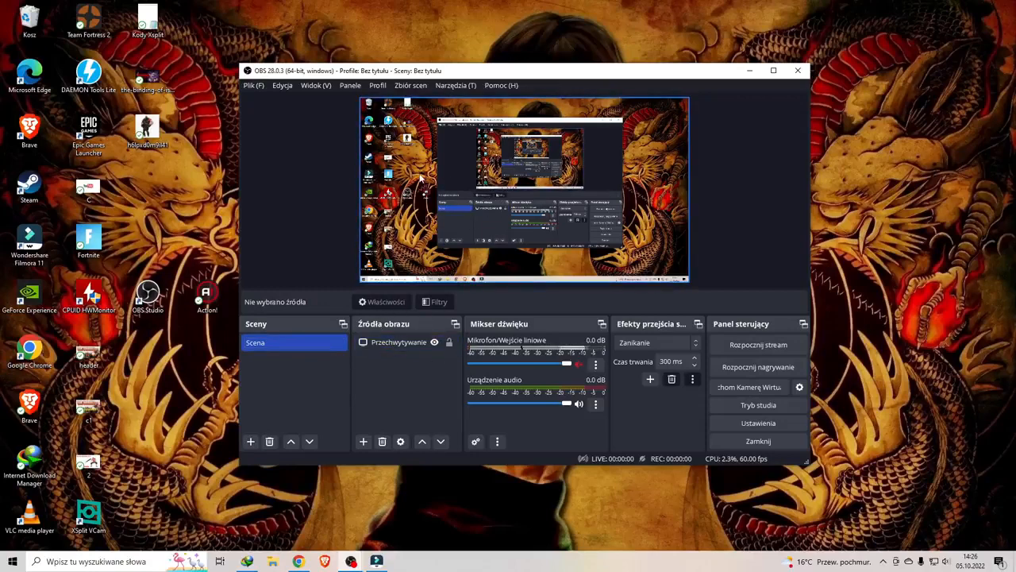
pyautogui.click(304, 168)
pyautogui.click(362, 441)
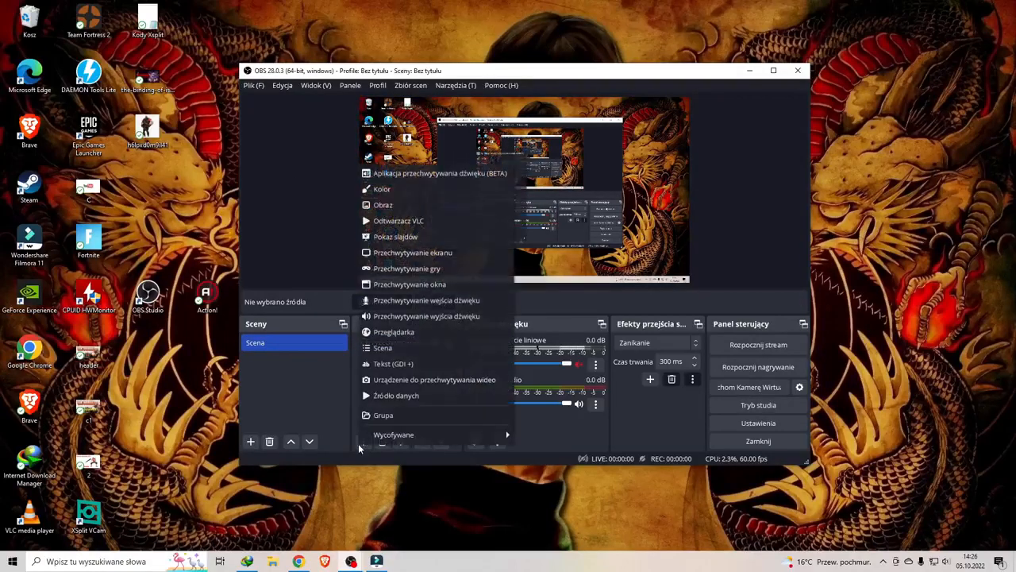
pyautogui.click(362, 443)
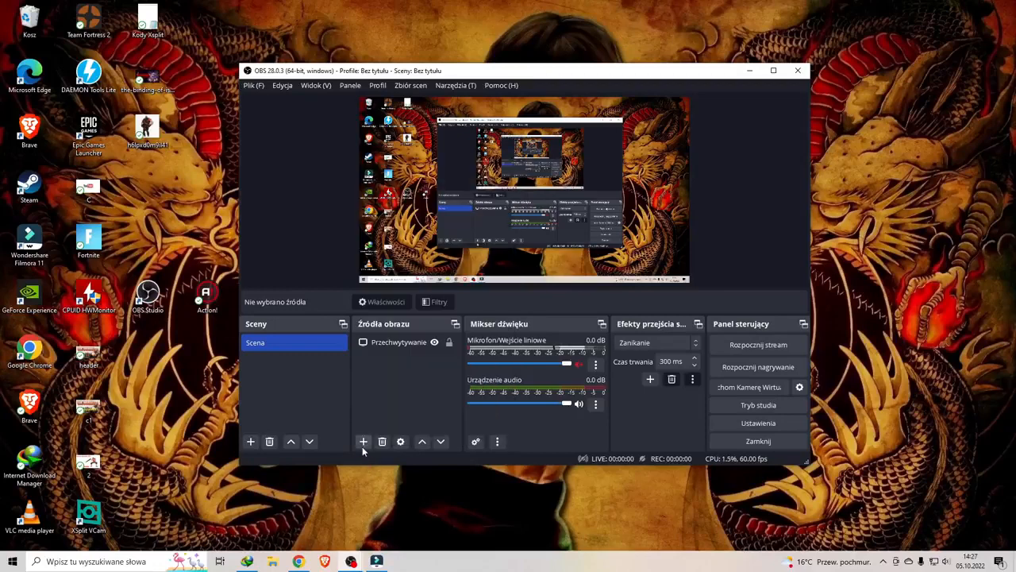
pyautogui.click(364, 443)
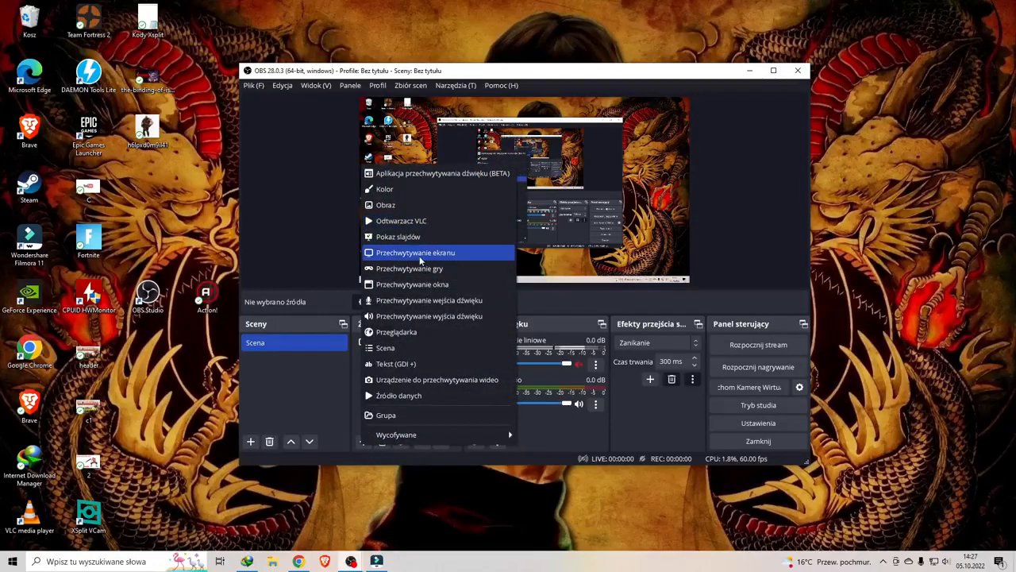
pyautogui.click(400, 253)
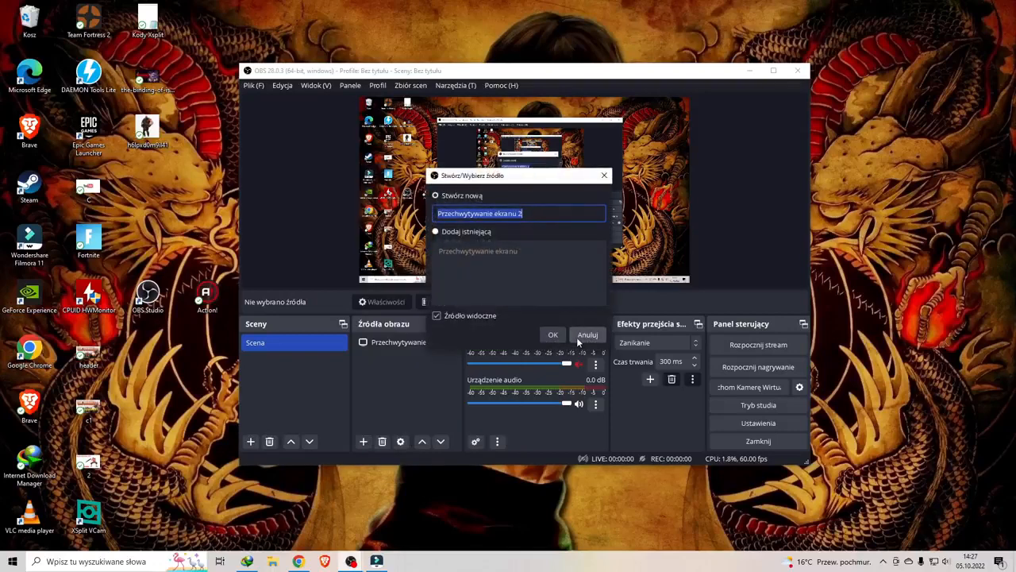
pyautogui.click(578, 340)
pyautogui.click(417, 341)
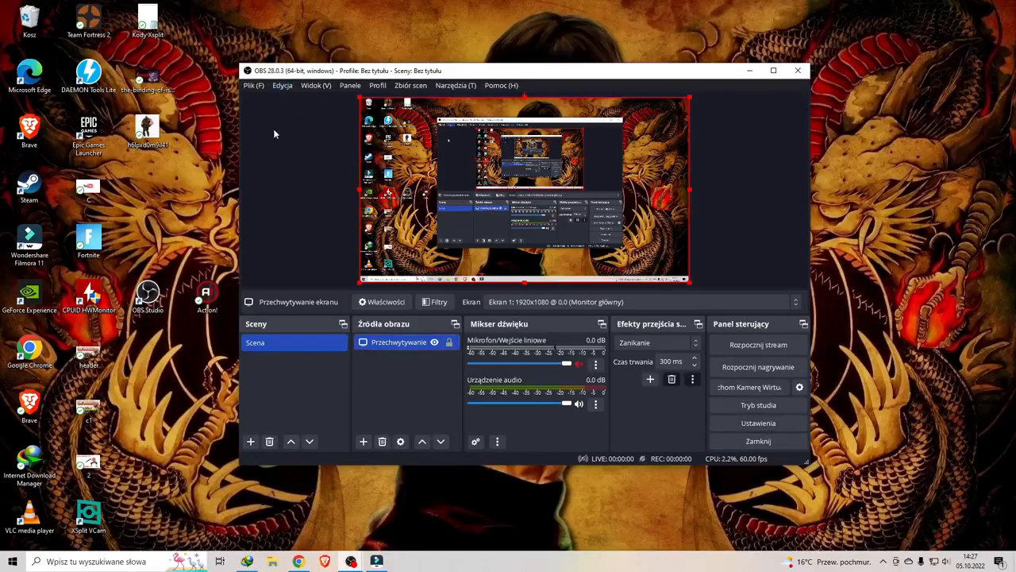
# - Switch the interface language to English in the general settings and restart the program to apply it
pyautogui.click(253, 85)
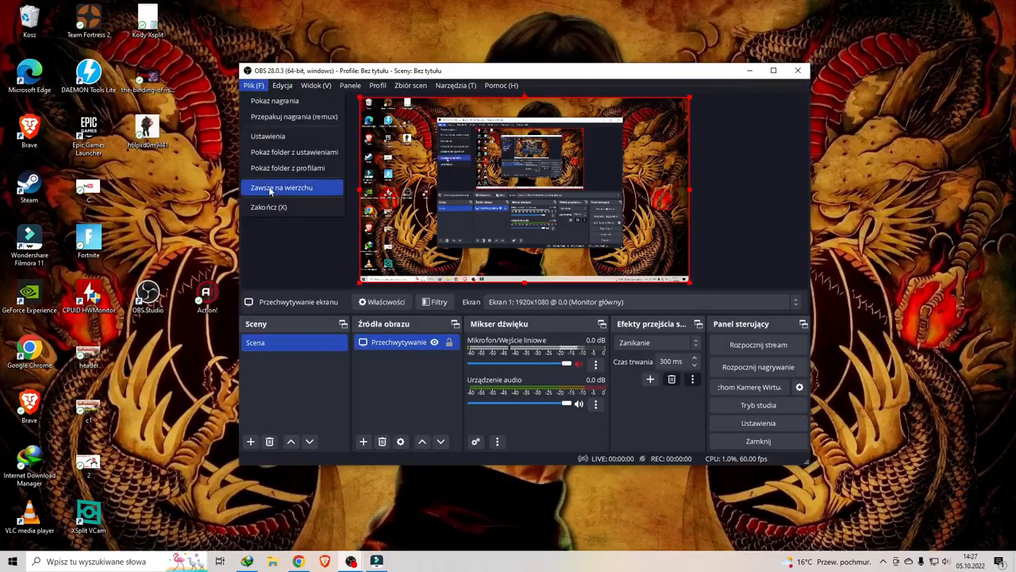
pyautogui.click(277, 136)
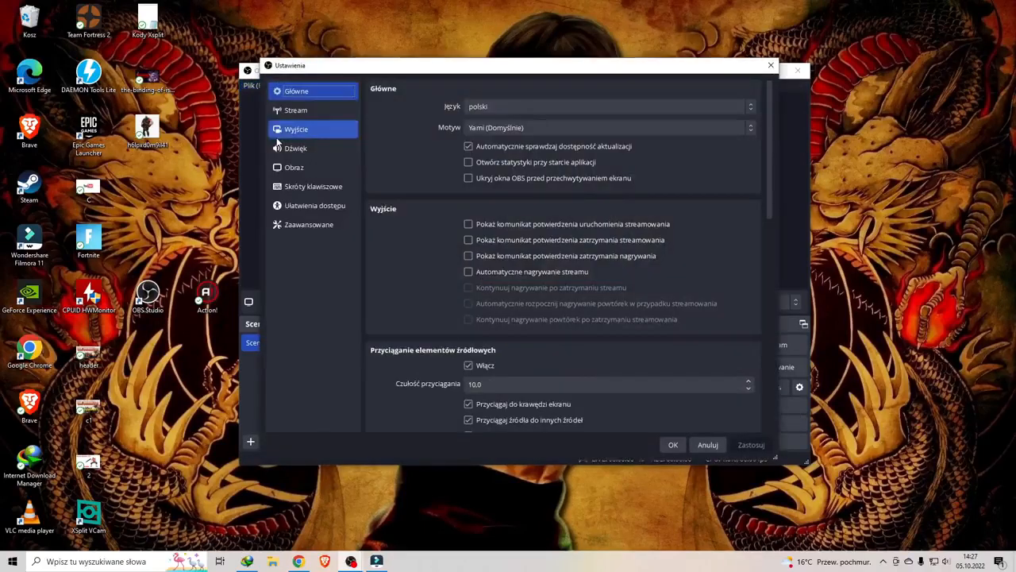
pyautogui.click(508, 106)
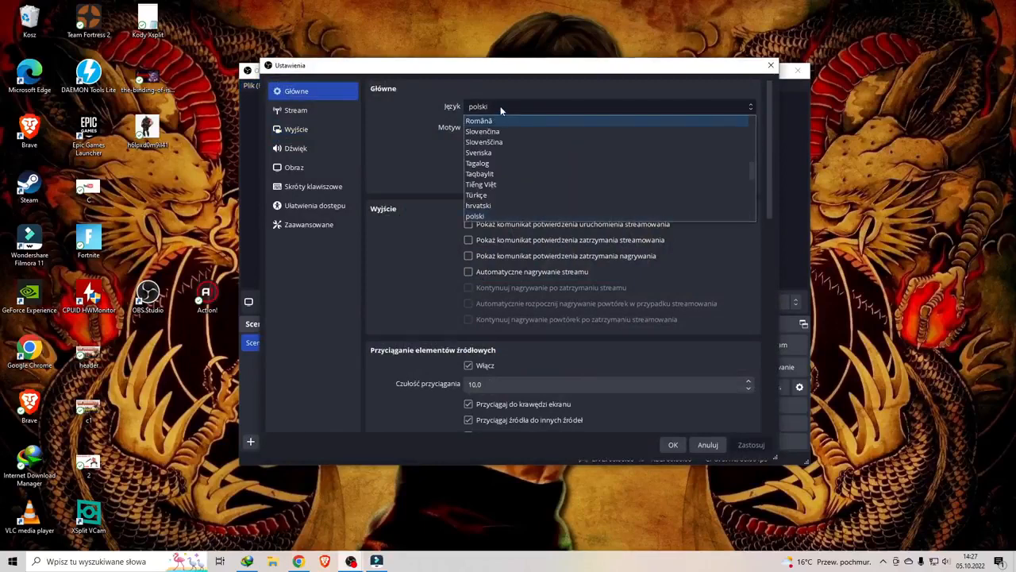
pyautogui.scroll(6, 496, 195)
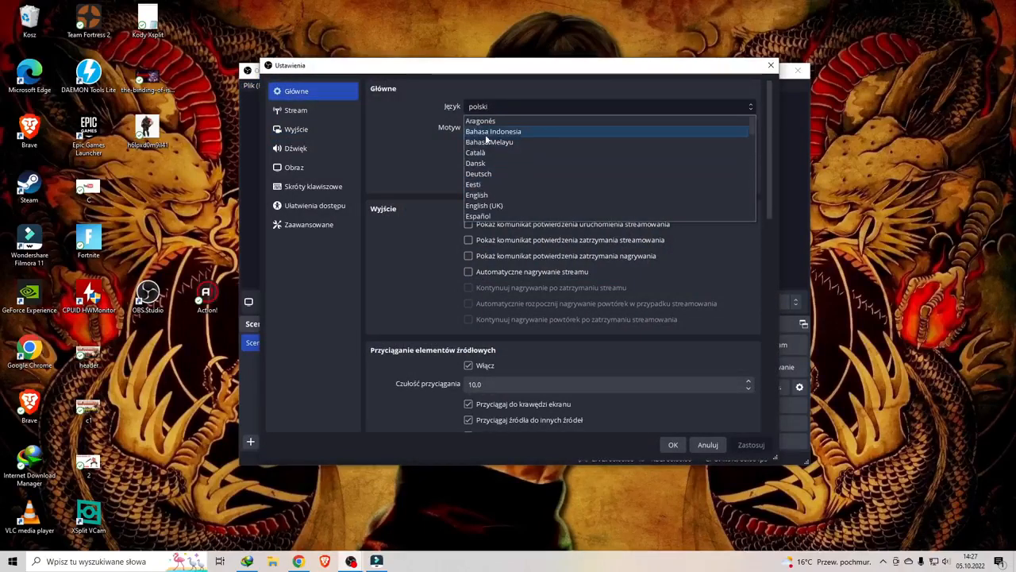
pyautogui.click(482, 163)
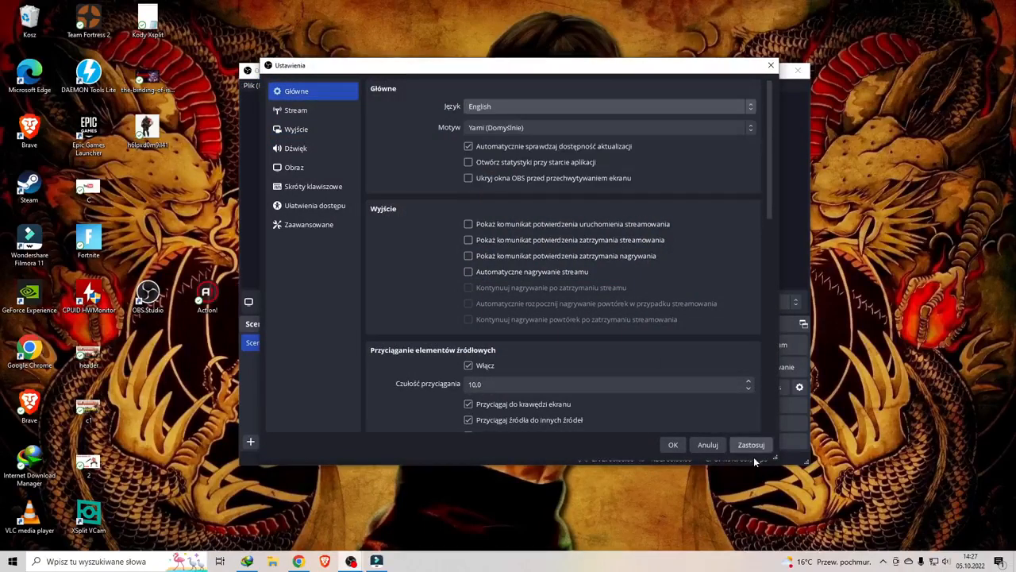
pyautogui.click(673, 444)
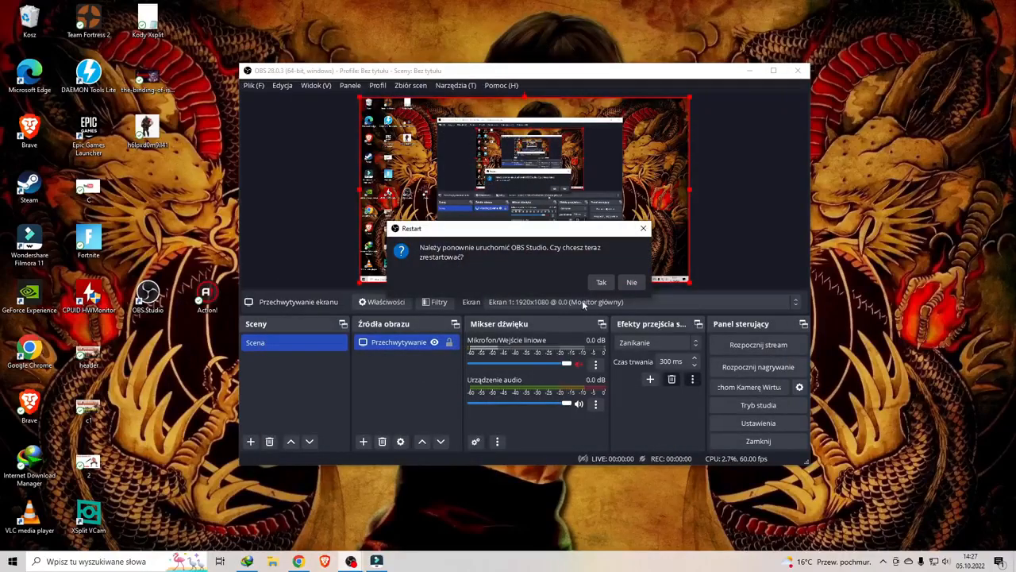
pyautogui.click(597, 280)
pyautogui.click(539, 298)
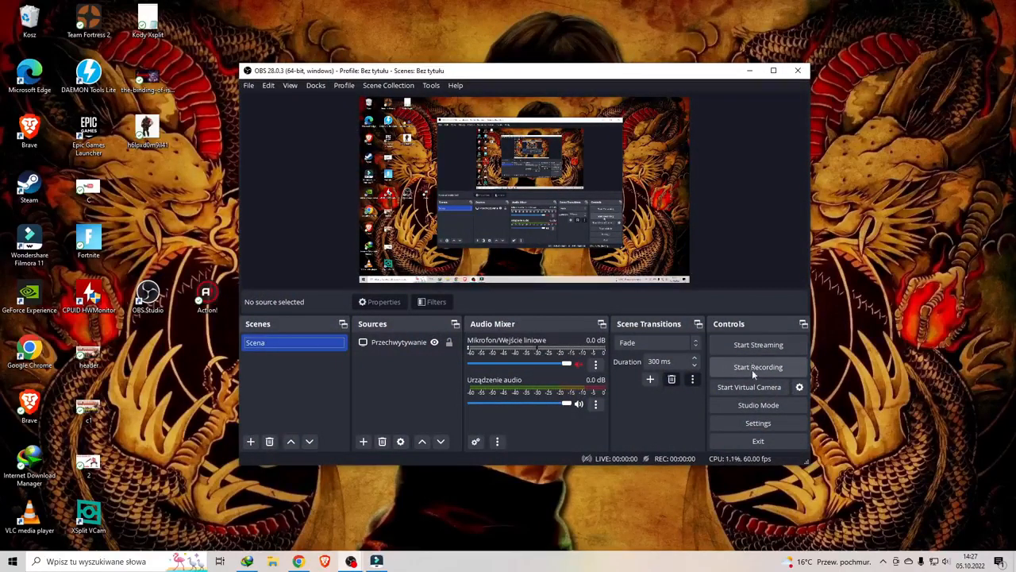
# - Review the stream service and the output settings for streaming, recording, audio tracks and the replay buffer
pyautogui.click(758, 422)
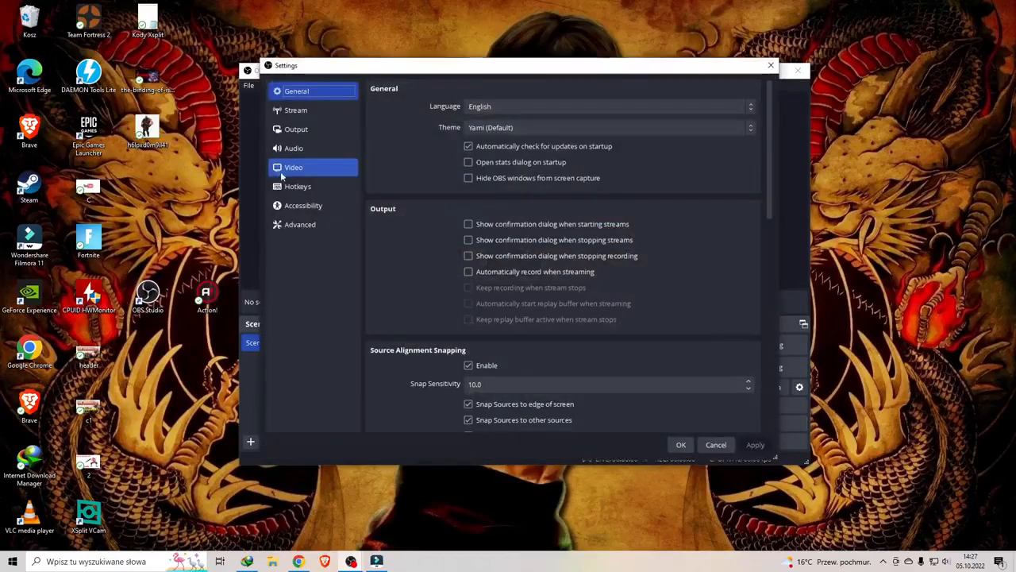
pyautogui.click(310, 111)
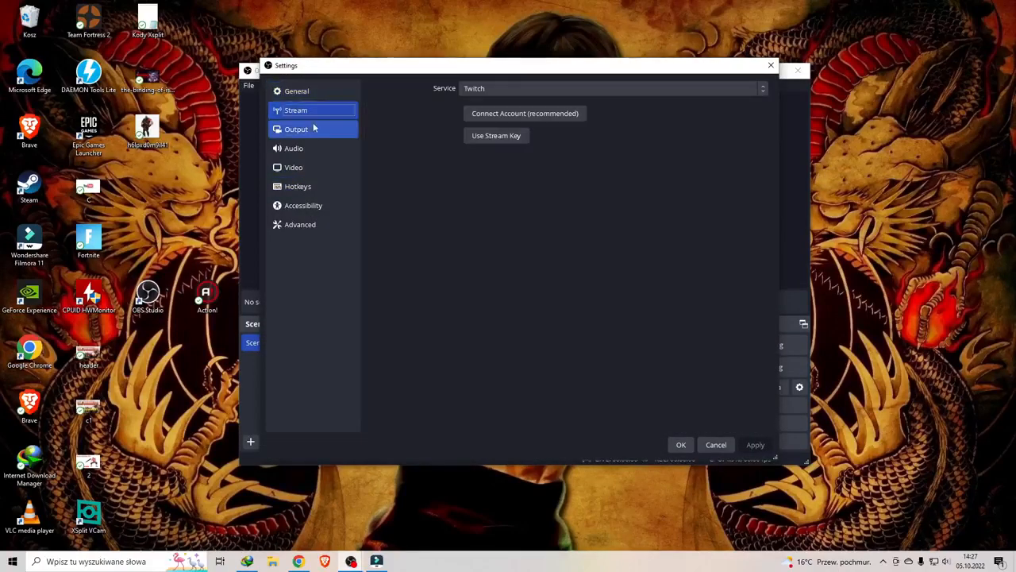
pyautogui.click(312, 131)
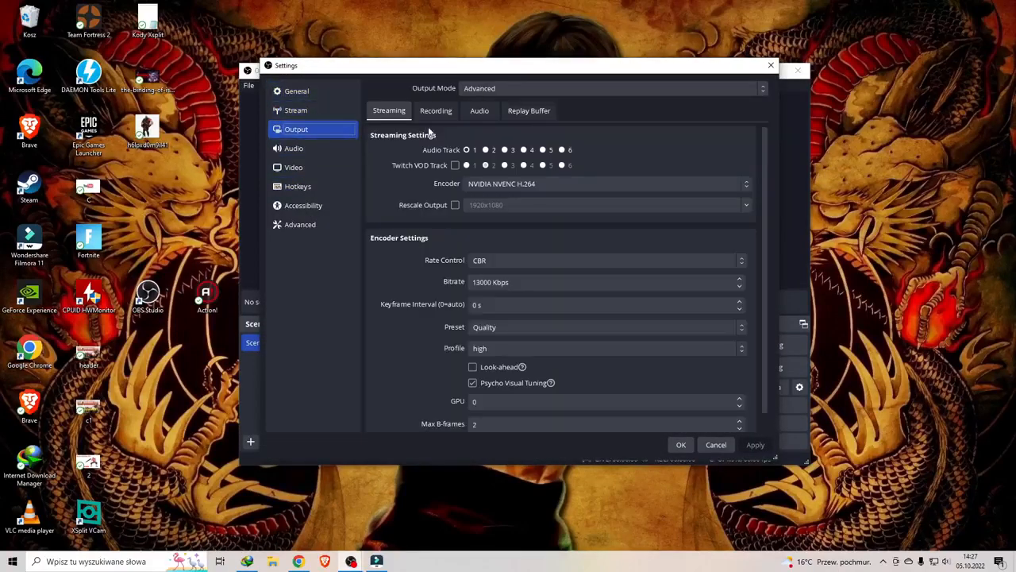
pyautogui.click(517, 288)
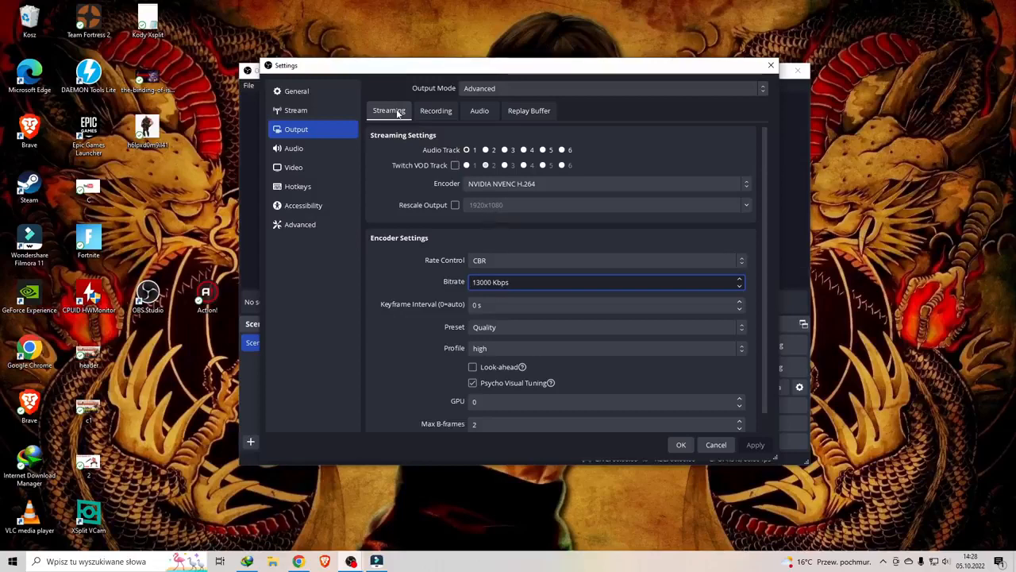
pyautogui.click(436, 111)
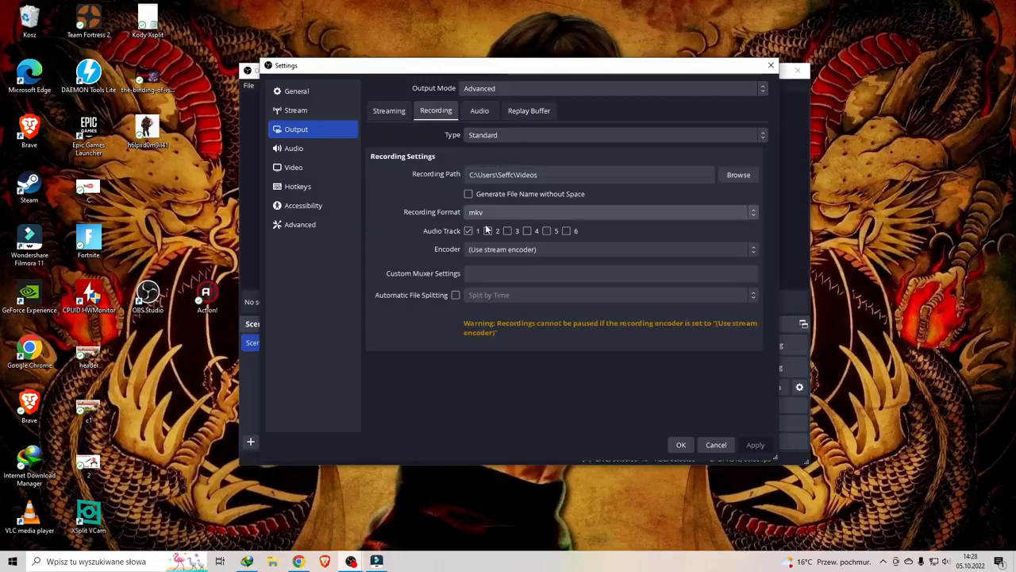
pyautogui.click(480, 110)
pyautogui.click(477, 153)
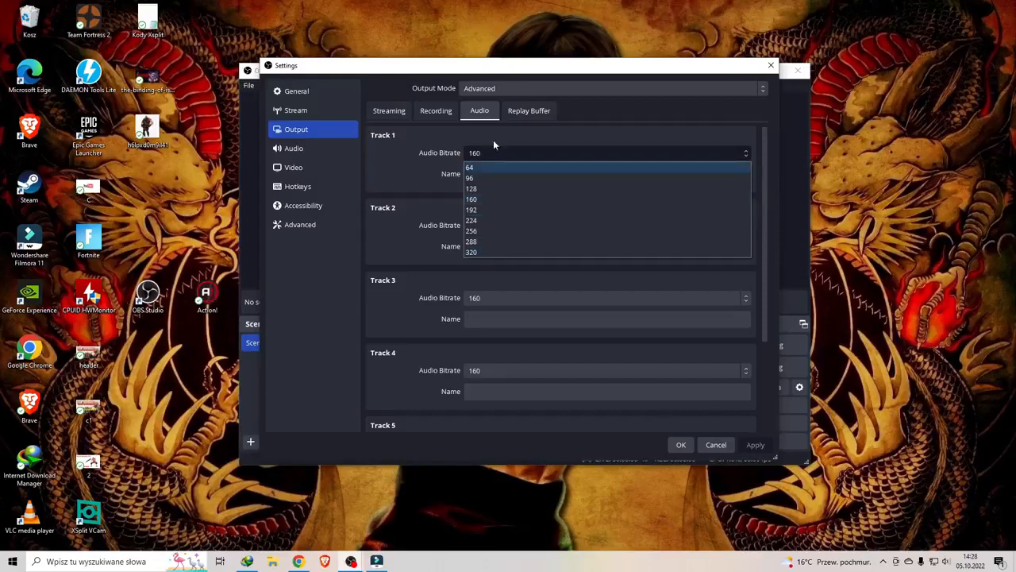
pyautogui.click(528, 110)
# - Examine the audio, video and hotkey settings, and close the settings
pyautogui.click(294, 149)
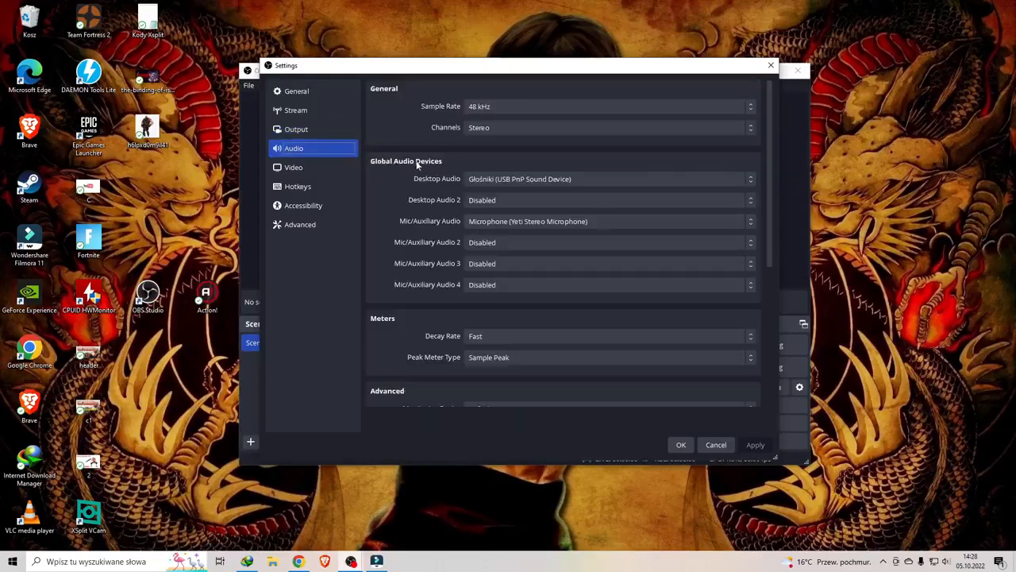
pyautogui.click(322, 170)
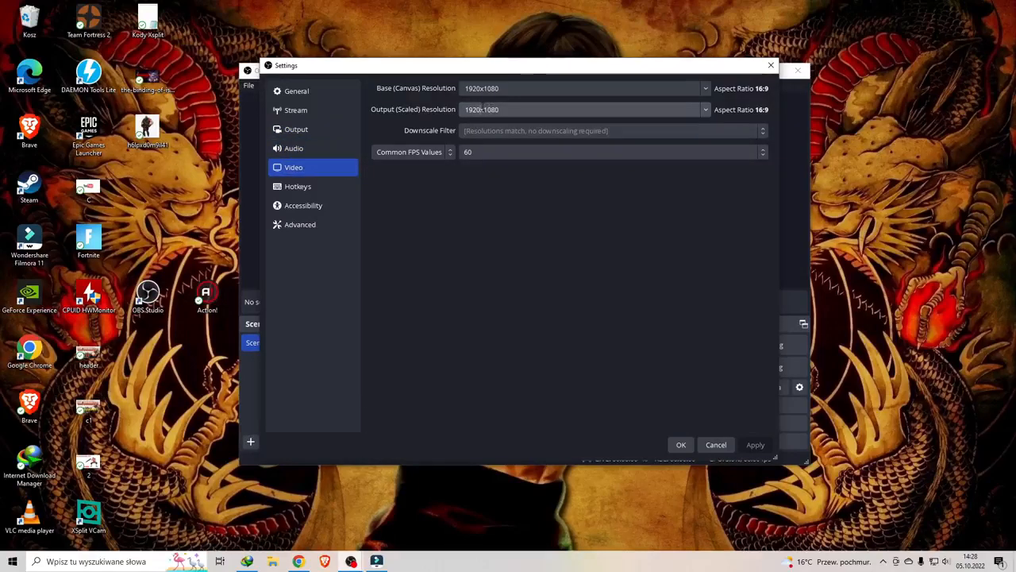
pyautogui.click(311, 190)
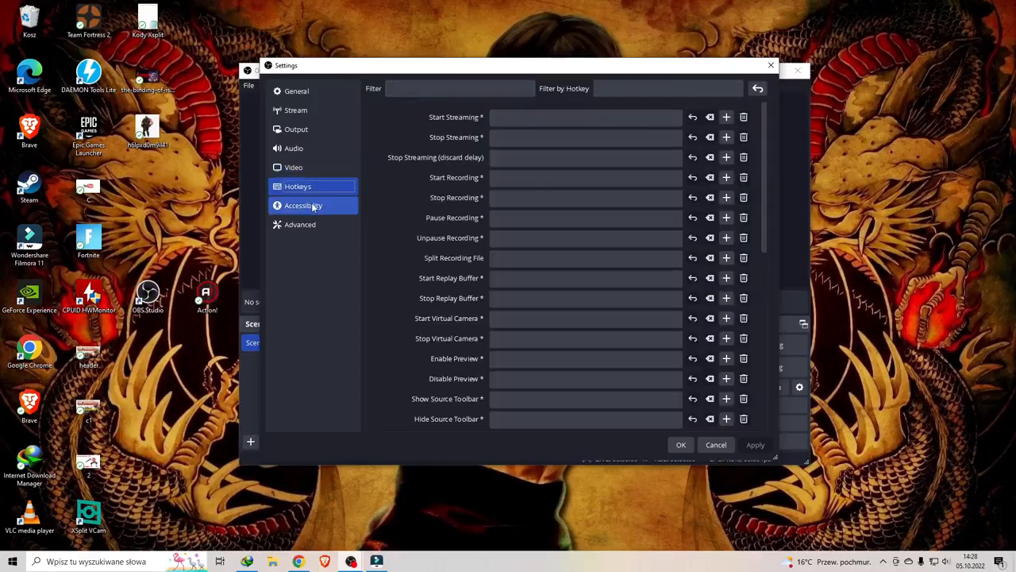
pyautogui.click(492, 117)
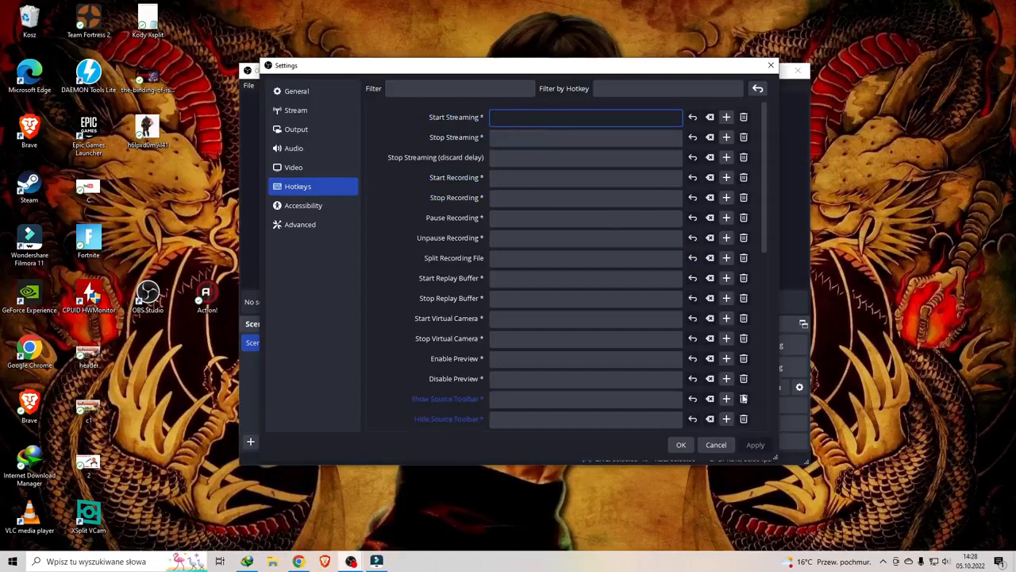
pyautogui.click(679, 446)
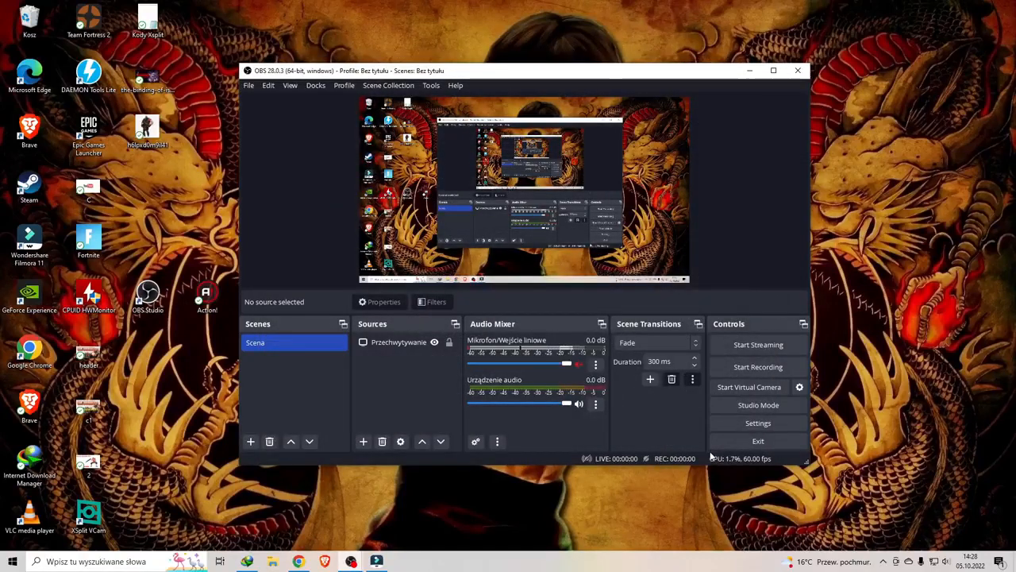
# - Check which input devices are available in the properties of the Mikrofon/Wejście liniowe mixer channel
pyautogui.click(596, 365)
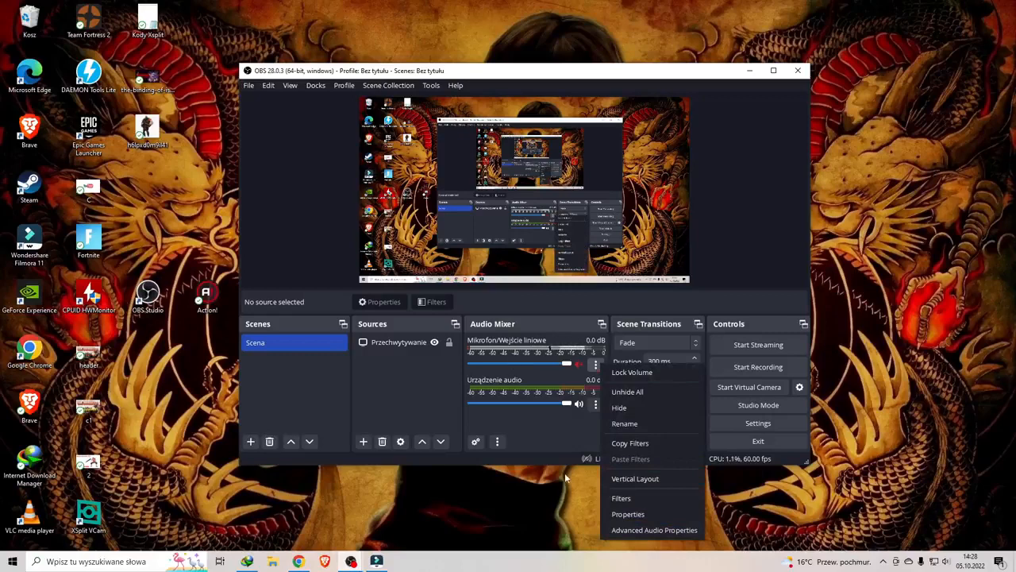
pyautogui.click(648, 518)
pyautogui.click(421, 136)
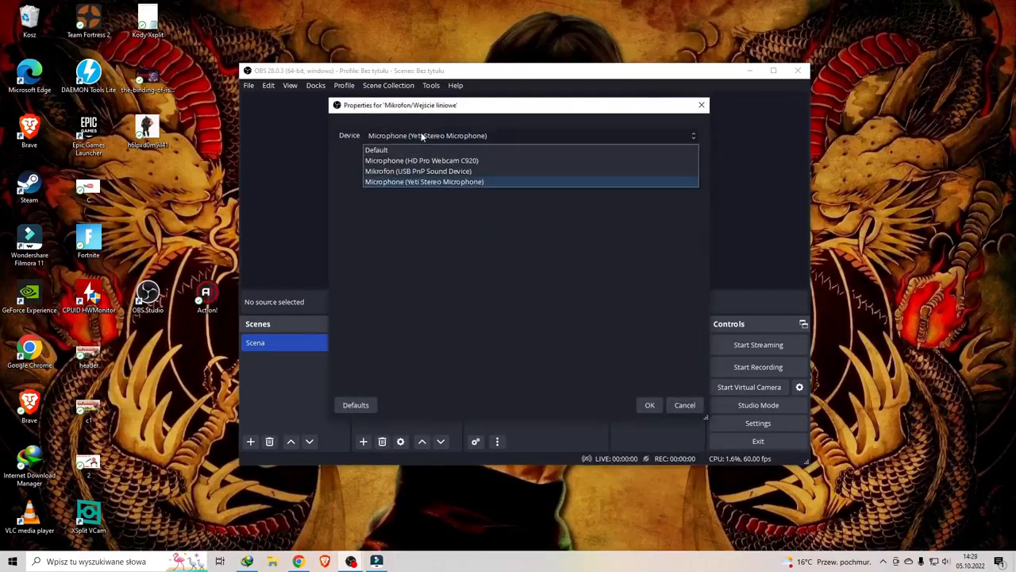
pyautogui.click(429, 182)
pyautogui.click(683, 405)
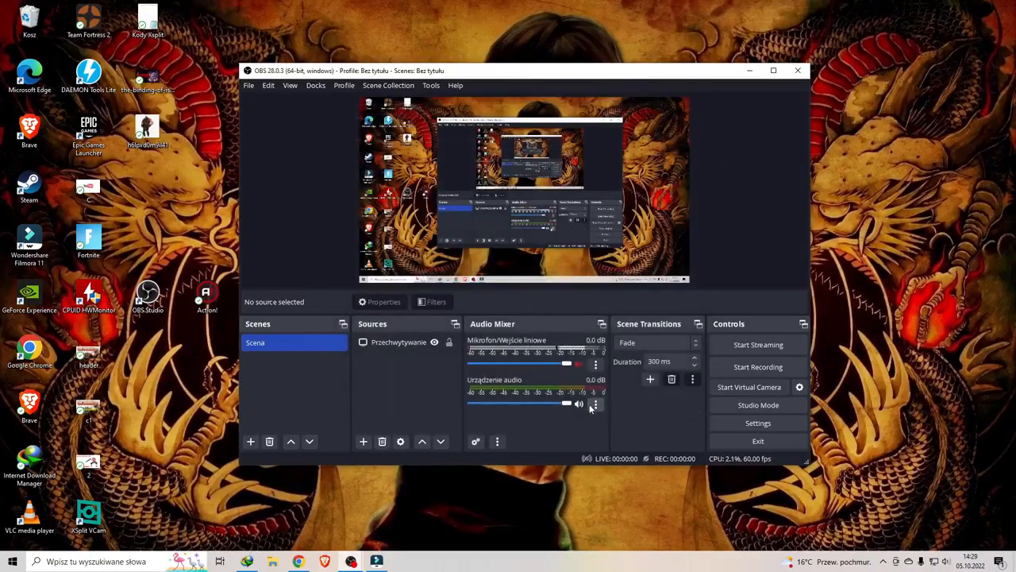
# - Check the available output devices and the volume and mute controls of the Urządzenie audio mixer channel
pyautogui.click(595, 404)
pyautogui.click(621, 380)
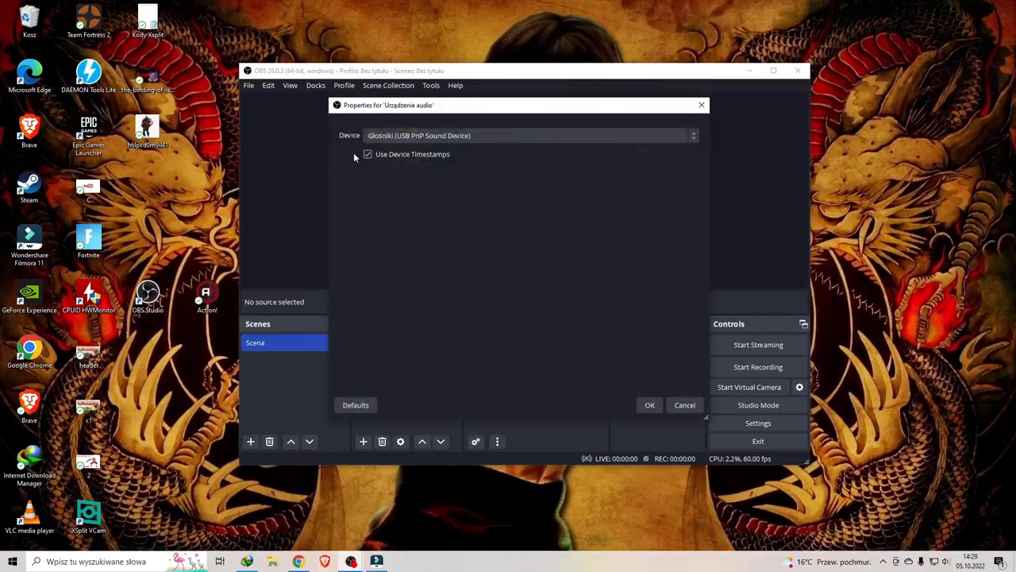
pyautogui.click(392, 135)
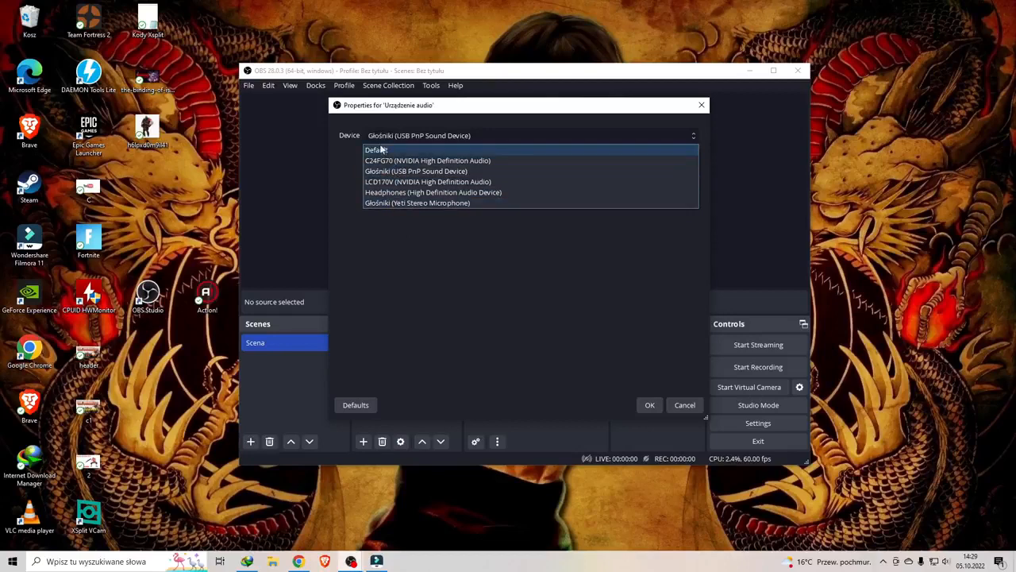
pyautogui.click(684, 405)
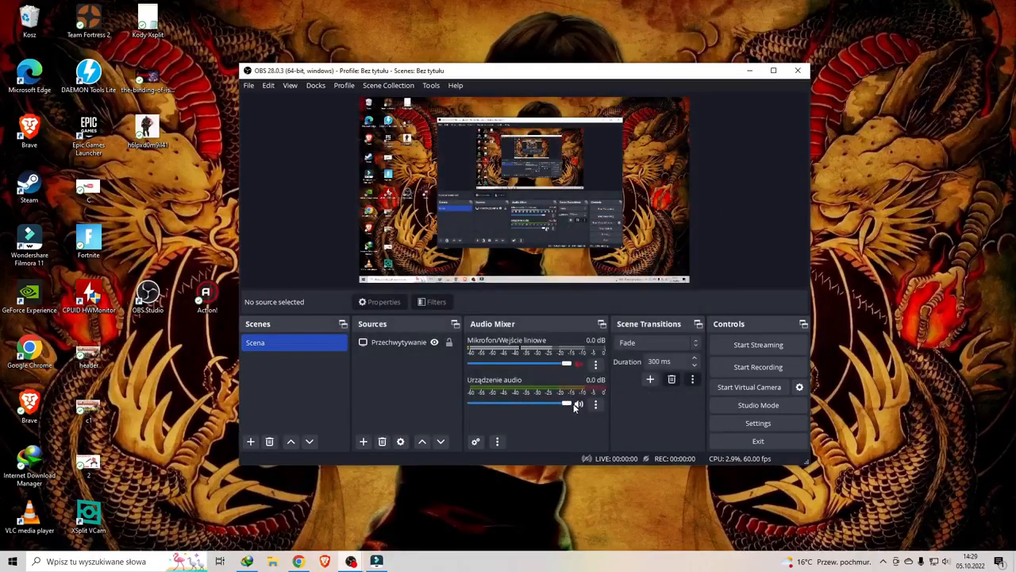
pyautogui.moveTo(566, 403)
pyautogui.mouseDown()
pyautogui.moveTo(508, 405)
pyautogui.moveTo(569, 405)
pyautogui.mouseUp()
pyautogui.click(579, 404)
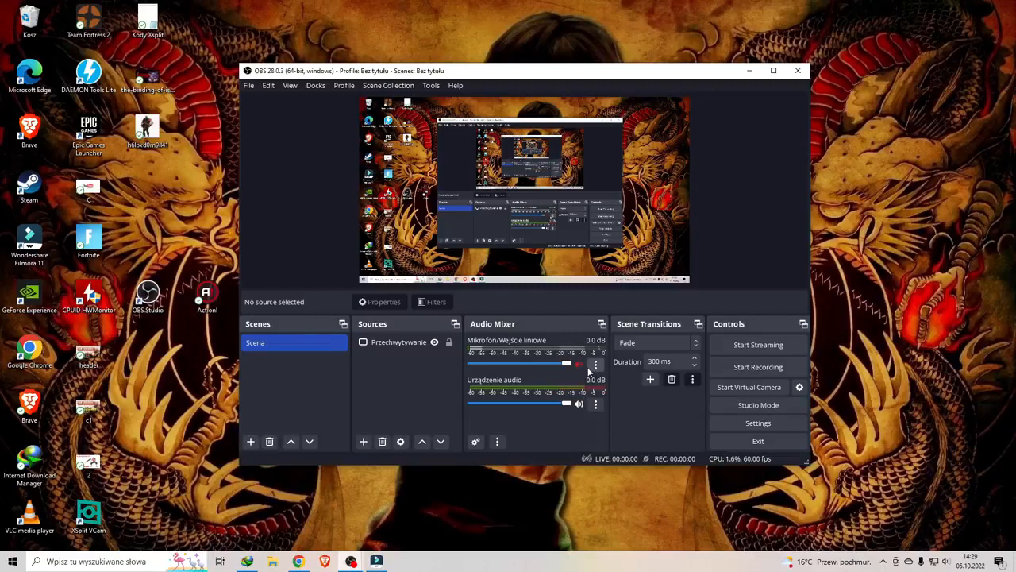
# - Select the display capture in the preview and try resizing it from its upper corner
pyautogui.click(675, 108)
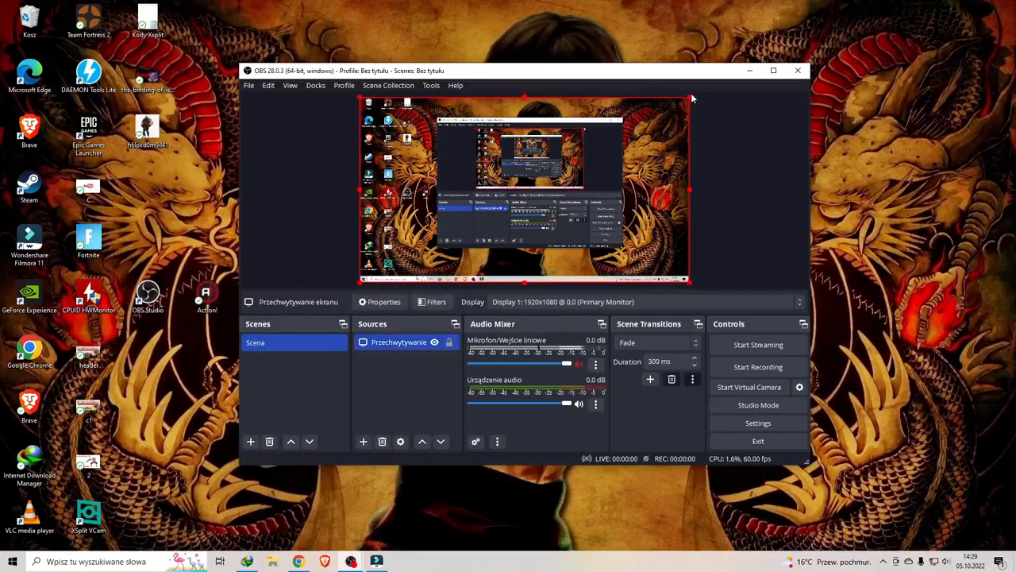
pyautogui.moveTo(687, 98)
pyautogui.mouseDown()
pyautogui.moveTo(585, 155)
pyautogui.moveTo(673, 102)
pyautogui.mouseUp()
# - Add a Text (GDI+) source reading "jfgjfgjfg" and place it near the middle of the preview
pyautogui.click(365, 442)
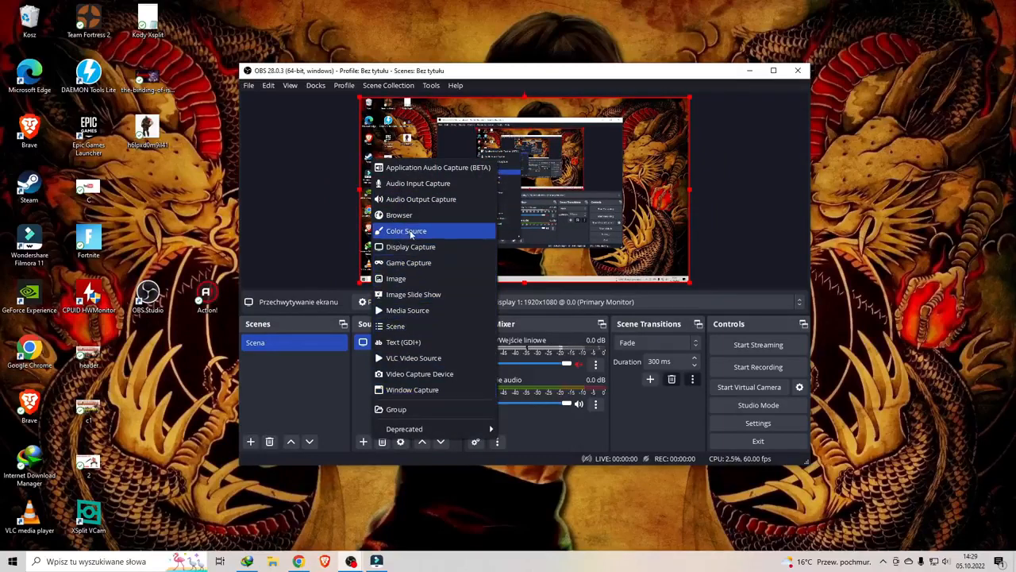
pyautogui.click(403, 341)
pyautogui.click(553, 334)
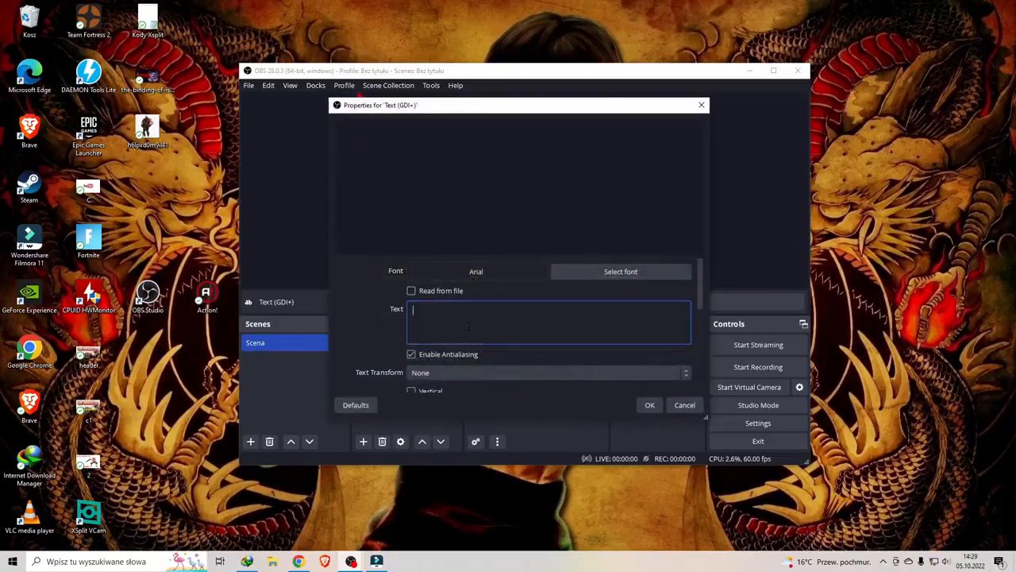
pyautogui.write('jfgjfgjfg')
pyautogui.click(651, 404)
pyautogui.moveTo(427, 123); pyautogui.dragTo(543, 174)
# - Toggle the text source's visibility off and on, and remove the source from the scene
pyautogui.click(435, 342)
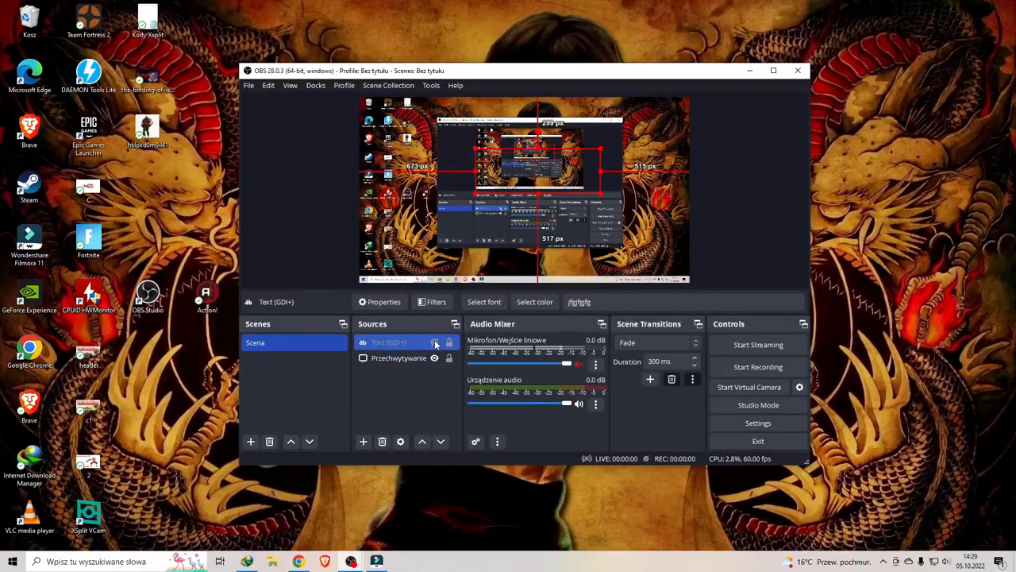
pyautogui.click(435, 342)
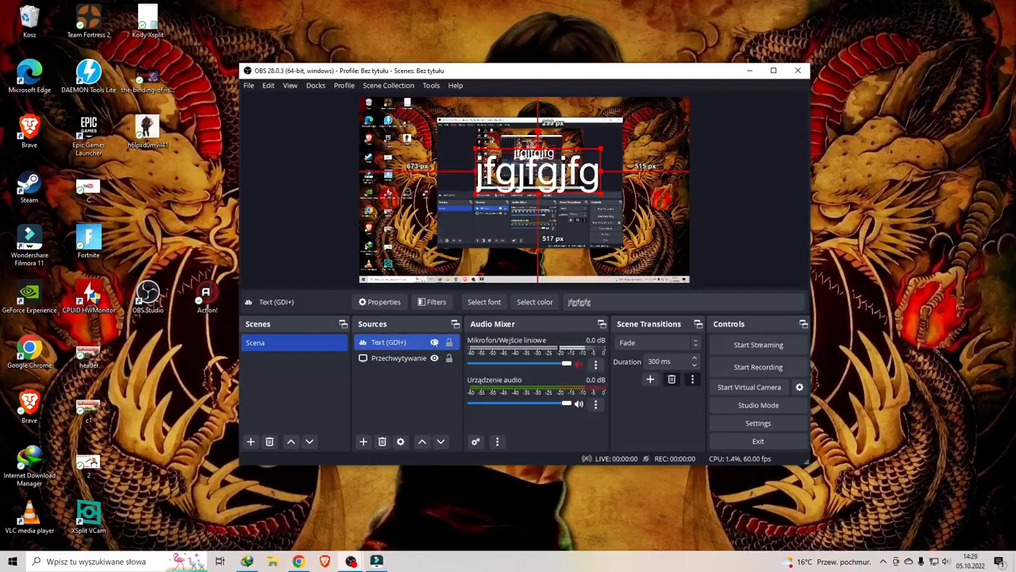
pyautogui.press('Delete')
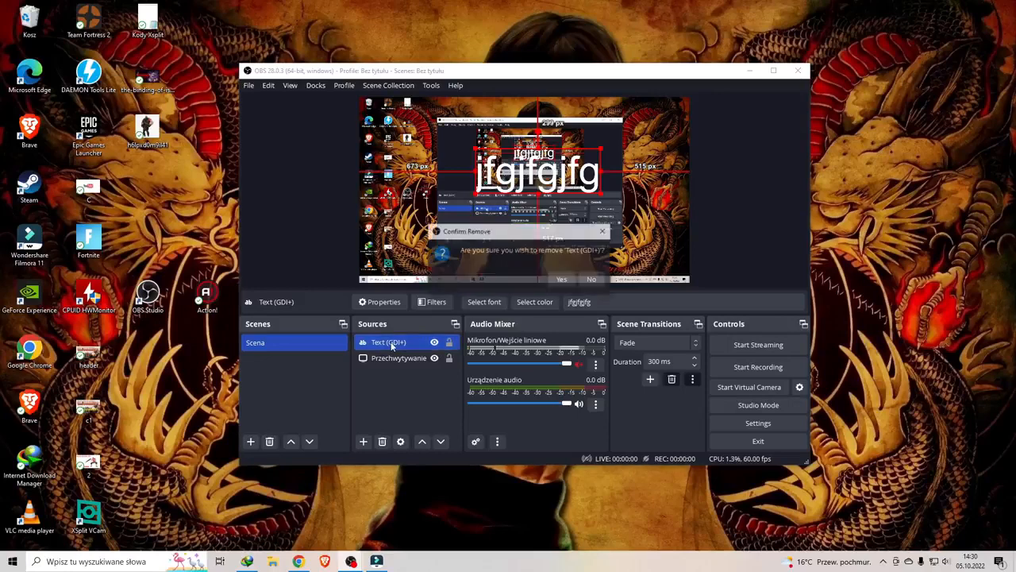
pyautogui.click(564, 281)
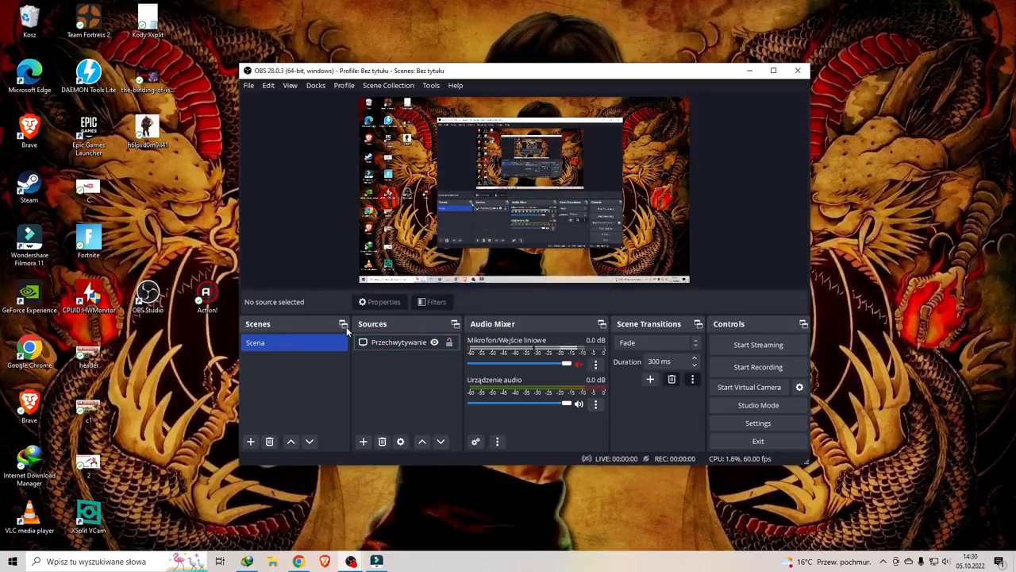
pyautogui.click(344, 85)
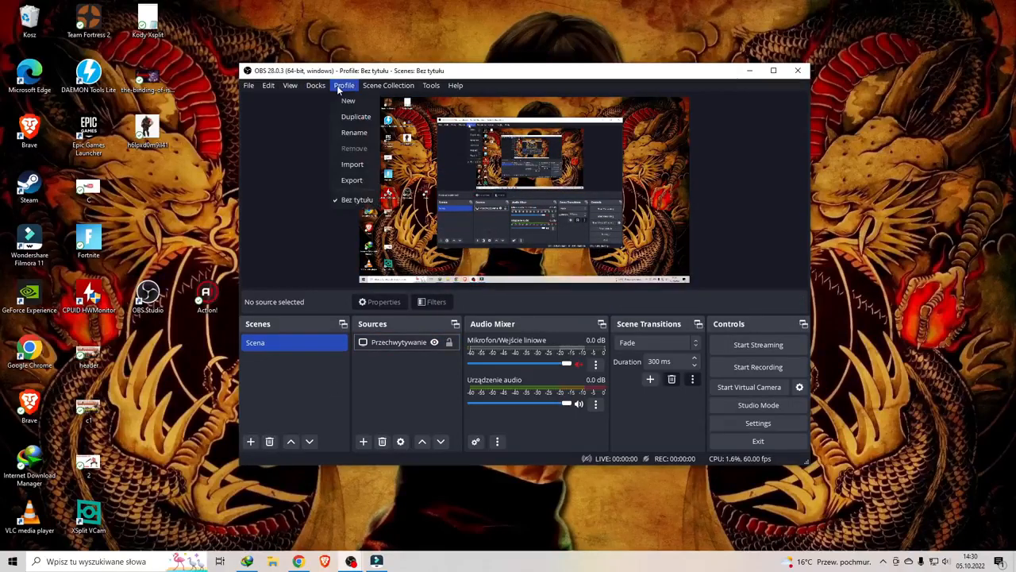
pyautogui.click(286, 173)
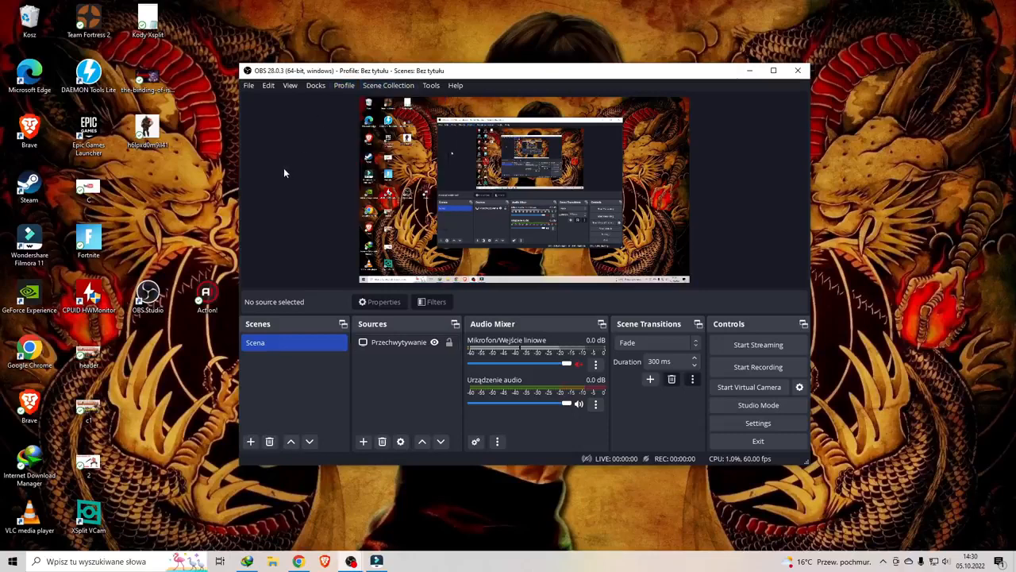
# - Review the noise gate settings and the available filter types for the Mikrofon/Wejście liniowe channel, and close its filters
pyautogui.click(596, 364)
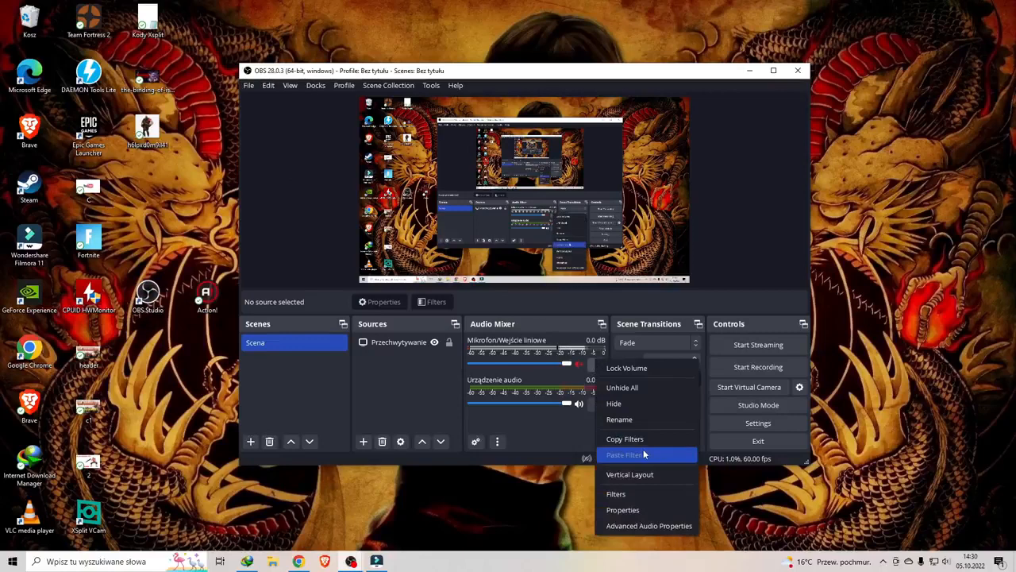
pyautogui.click(619, 495)
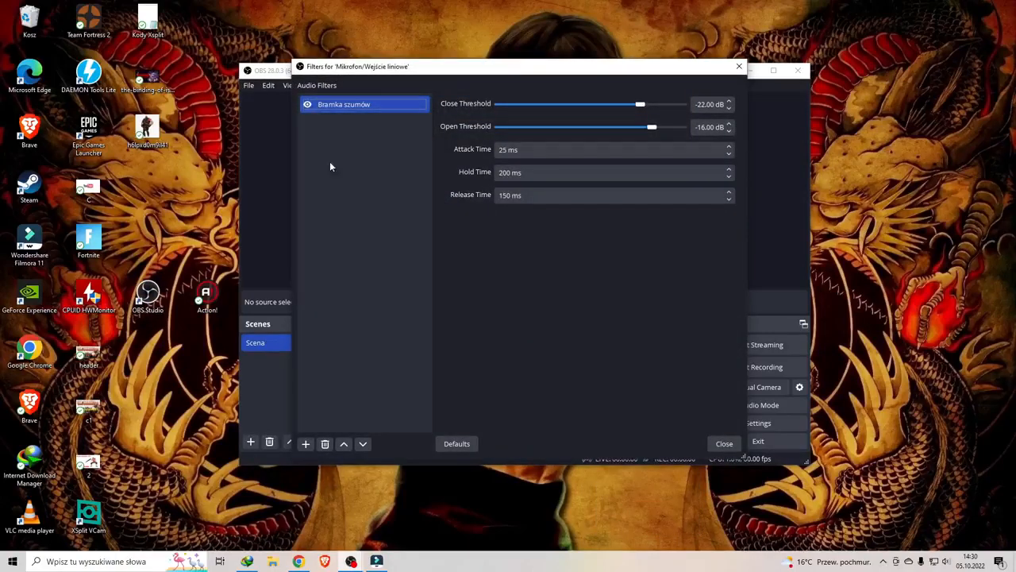
pyautogui.click(305, 444)
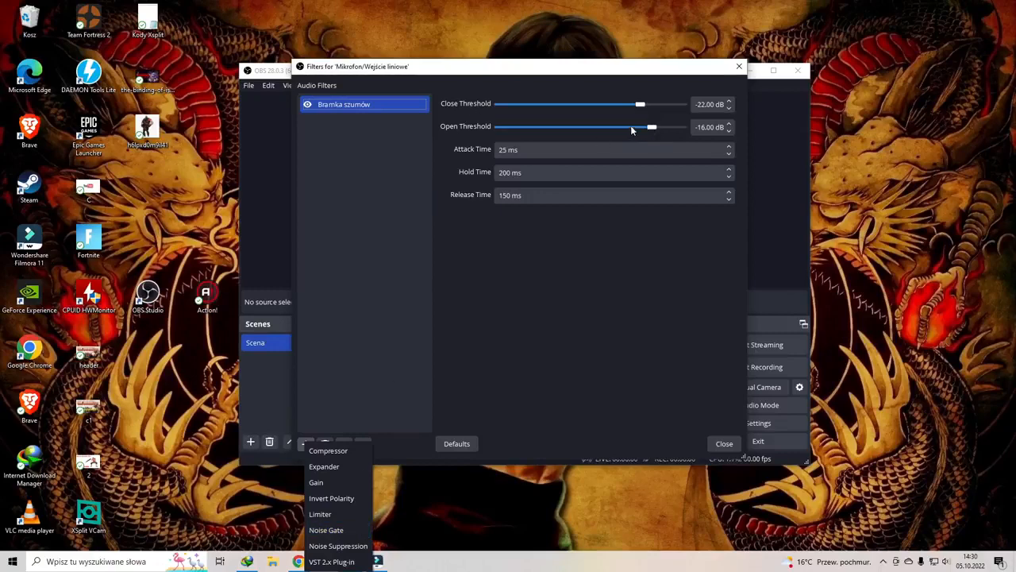
pyautogui.click(468, 248)
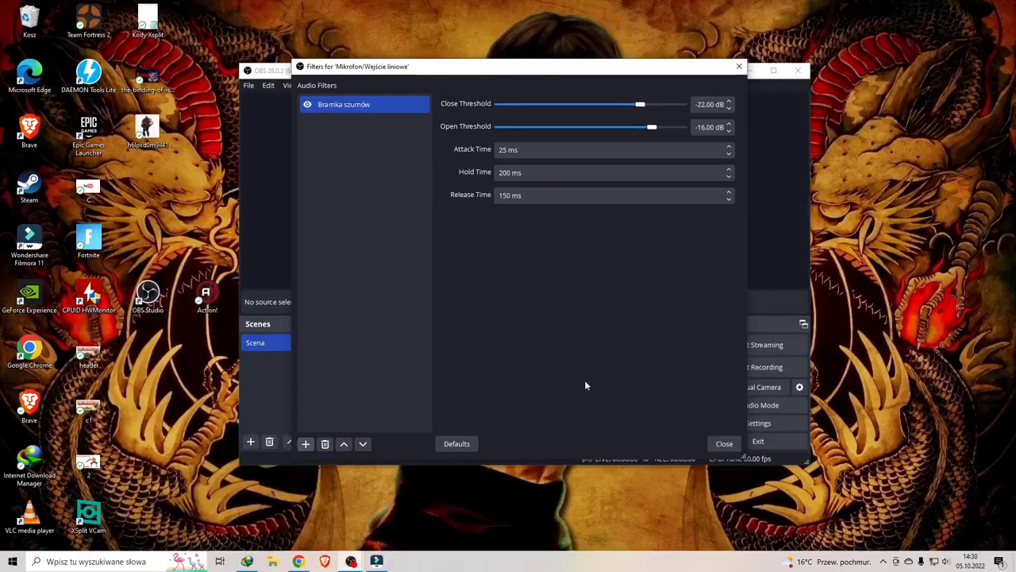
pyautogui.click(724, 443)
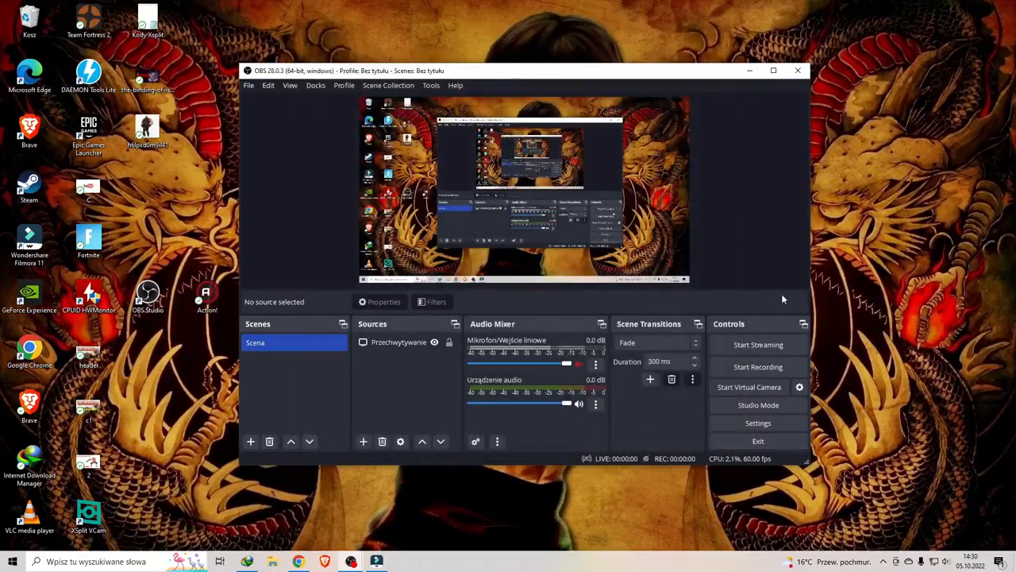